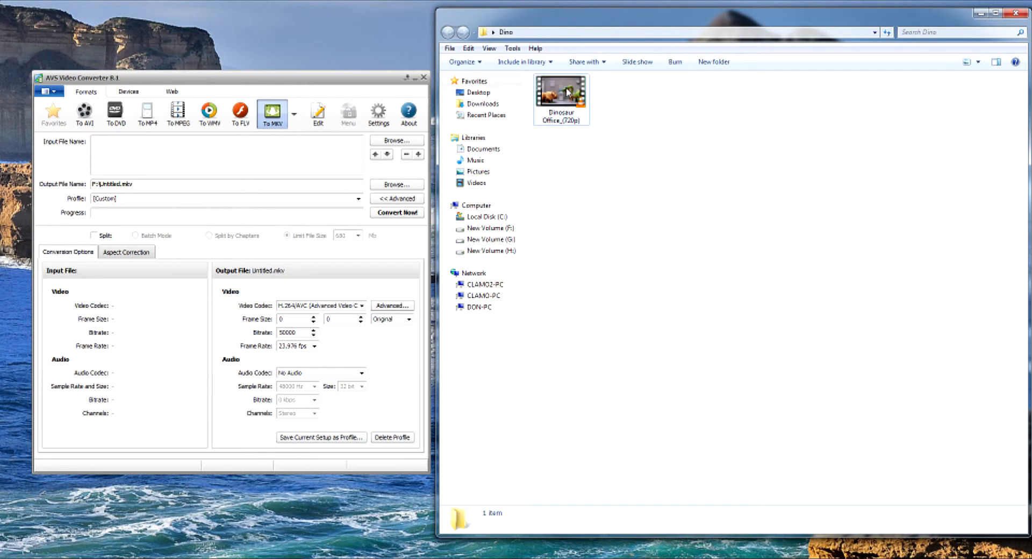
# Load Dinosaur Office_(720p).mp4 from the Dino folder into AVS Video Converter and check the available output frame sizes
pyautogui.click(568, 92)
pyautogui.moveTo(568, 93); pyautogui.dragTo(183, 156)
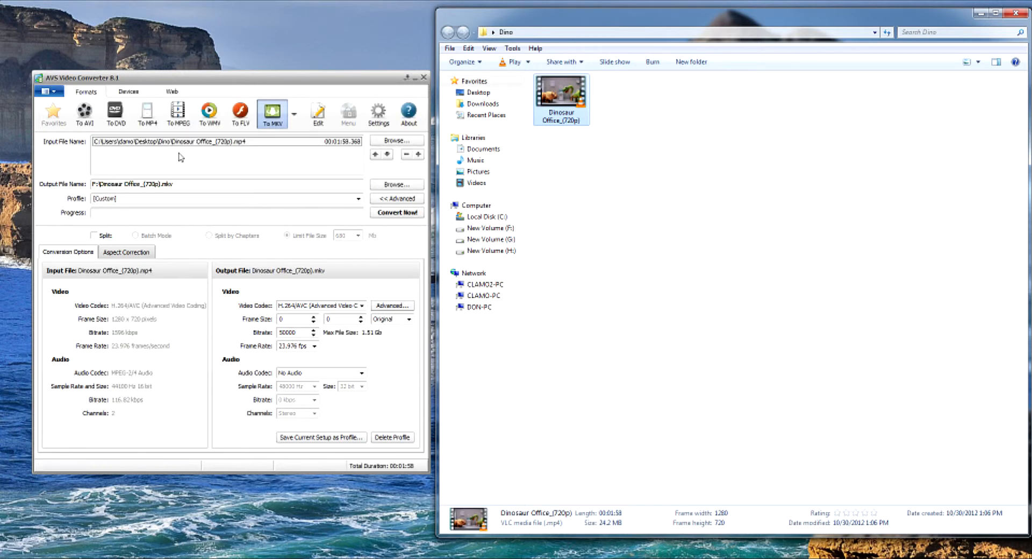
pyautogui.click(410, 319)
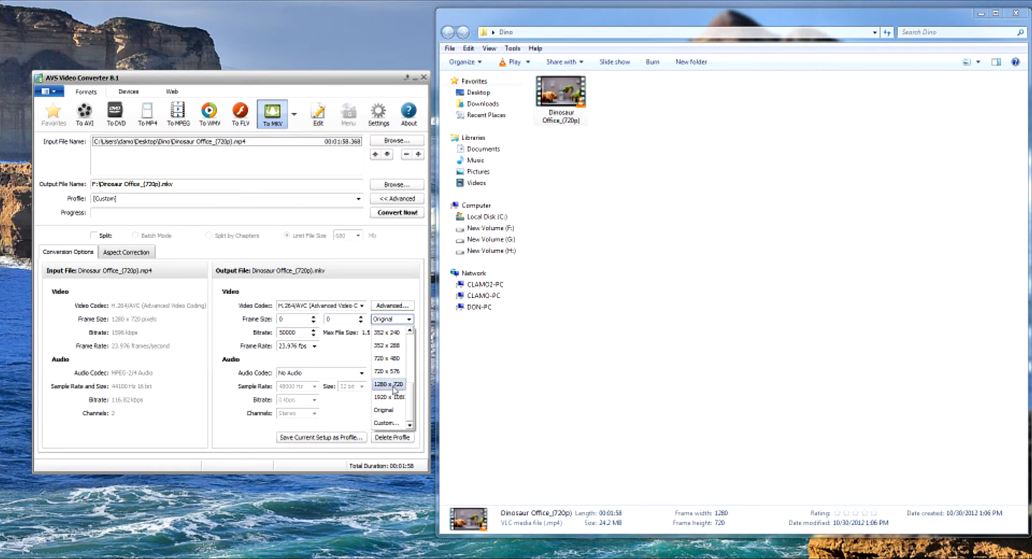
pyautogui.click(350, 359)
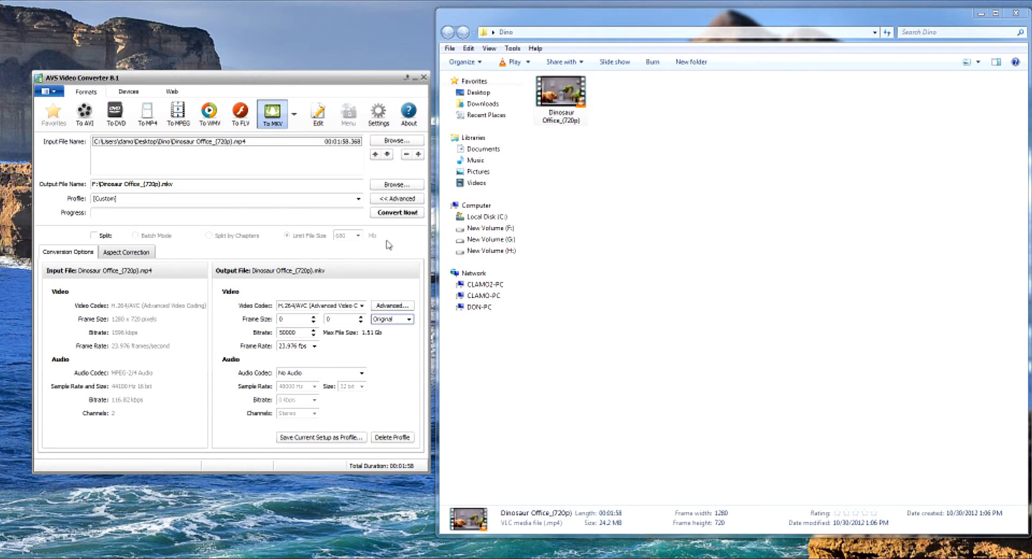
# Open the image export settings for the loaded clip and set JPEG format with all frames saved
pyautogui.click(322, 115)
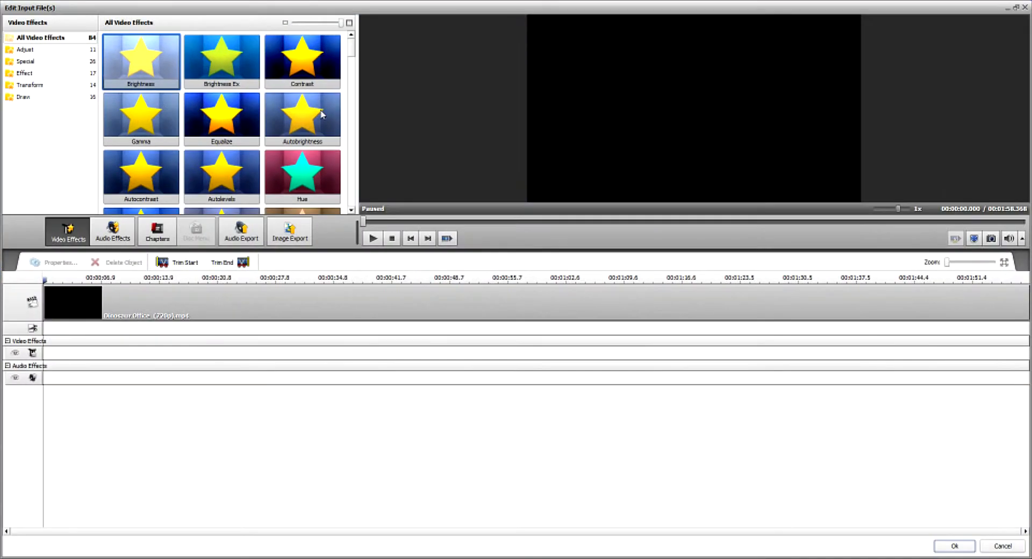
pyautogui.click(297, 235)
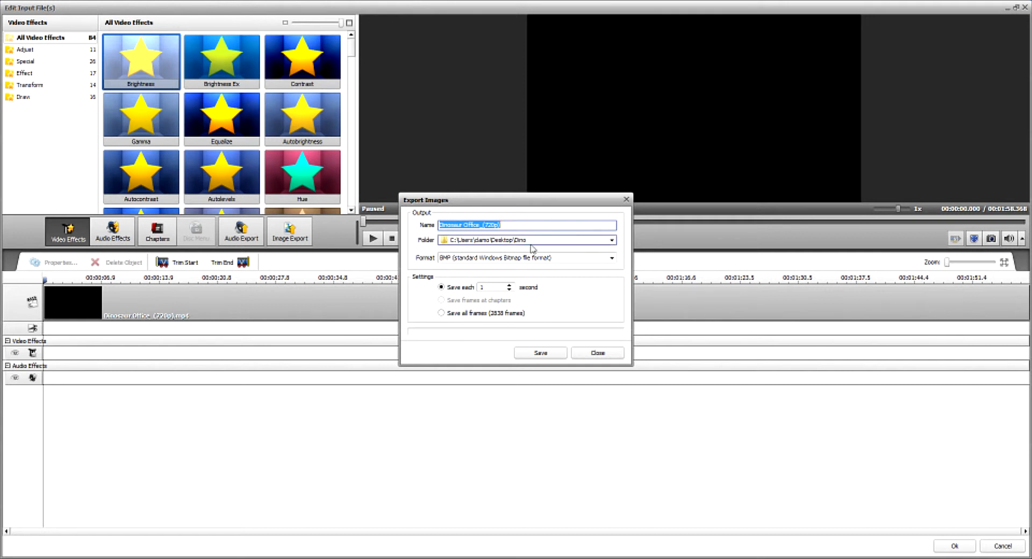
pyautogui.click(612, 260)
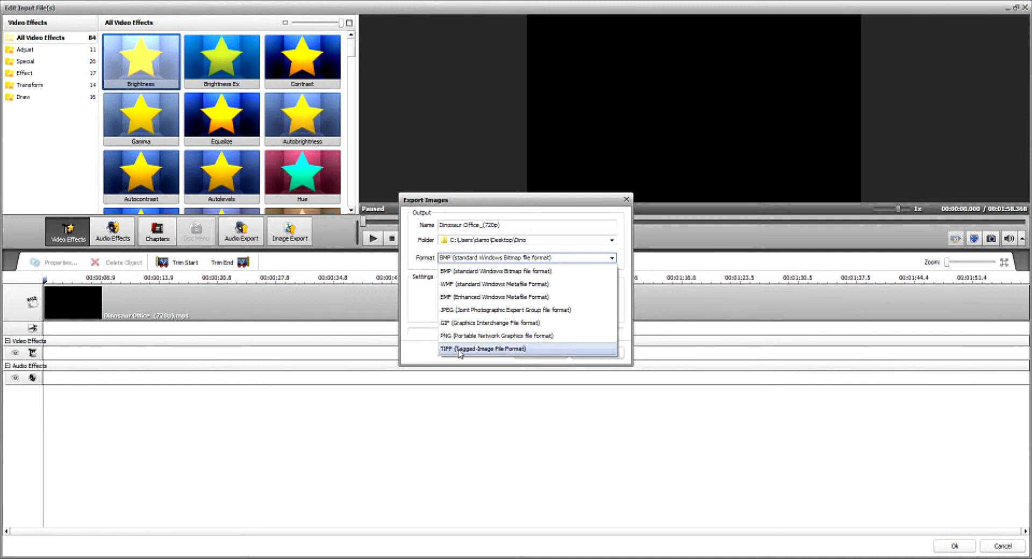
pyautogui.click(464, 310)
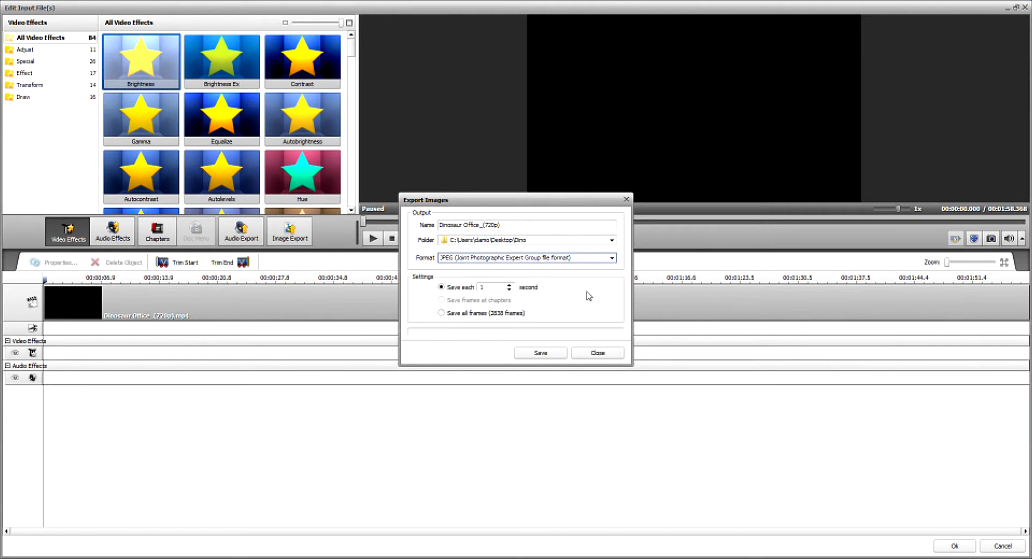
pyautogui.click(612, 259)
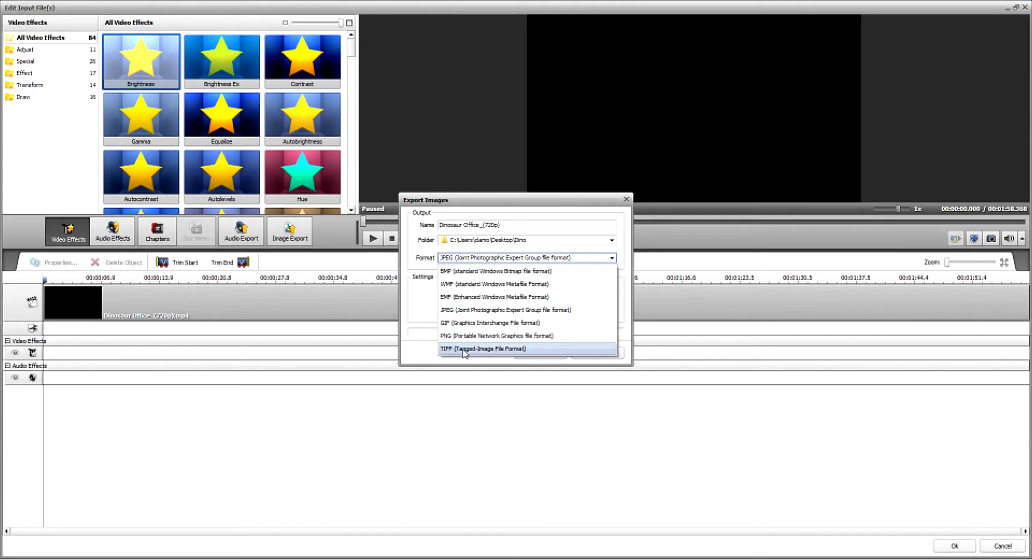
pyautogui.click(621, 259)
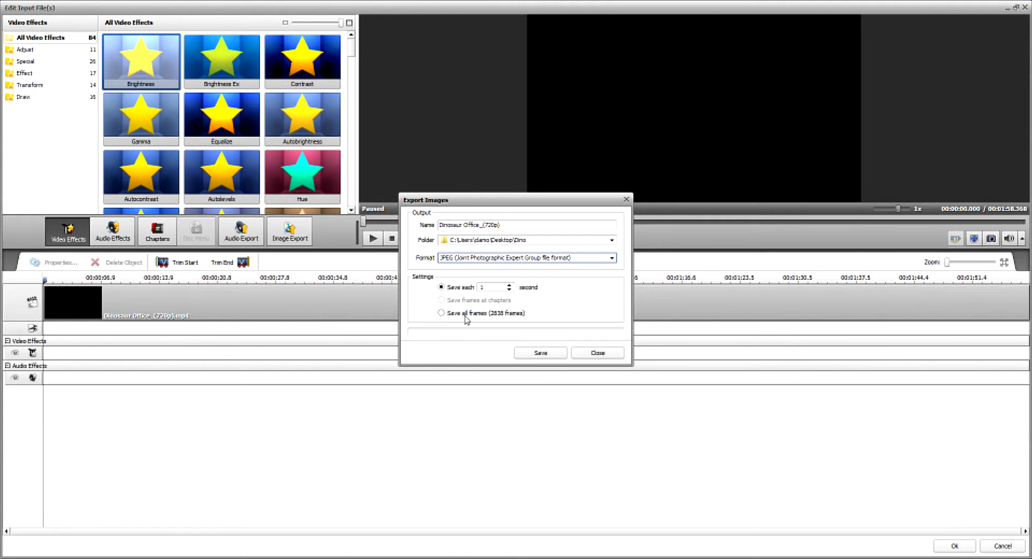
pyautogui.click(441, 314)
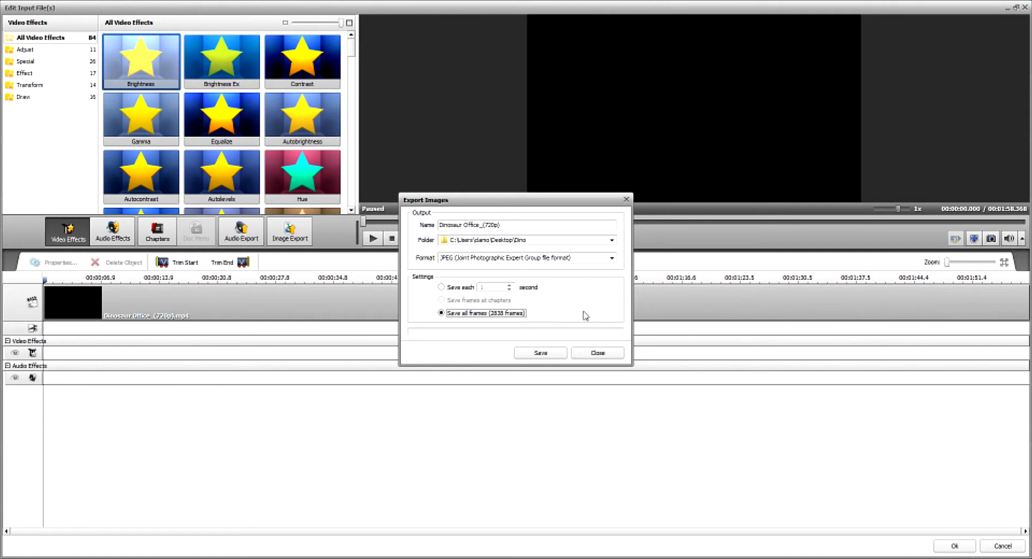
# Dismiss the image export without saving and close both the clip editor and AVS Video Converter
pyautogui.click(597, 353)
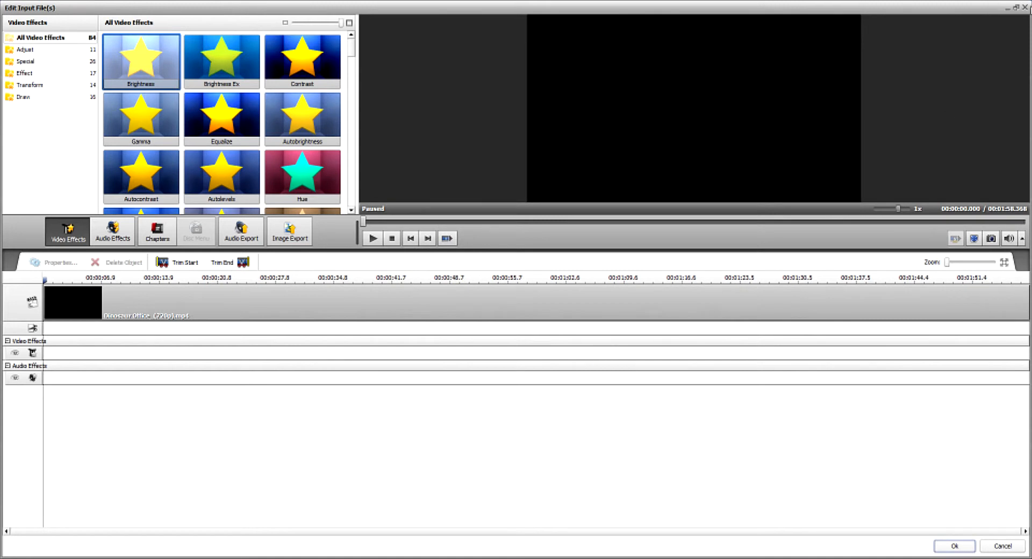
pyautogui.click(1025, 8)
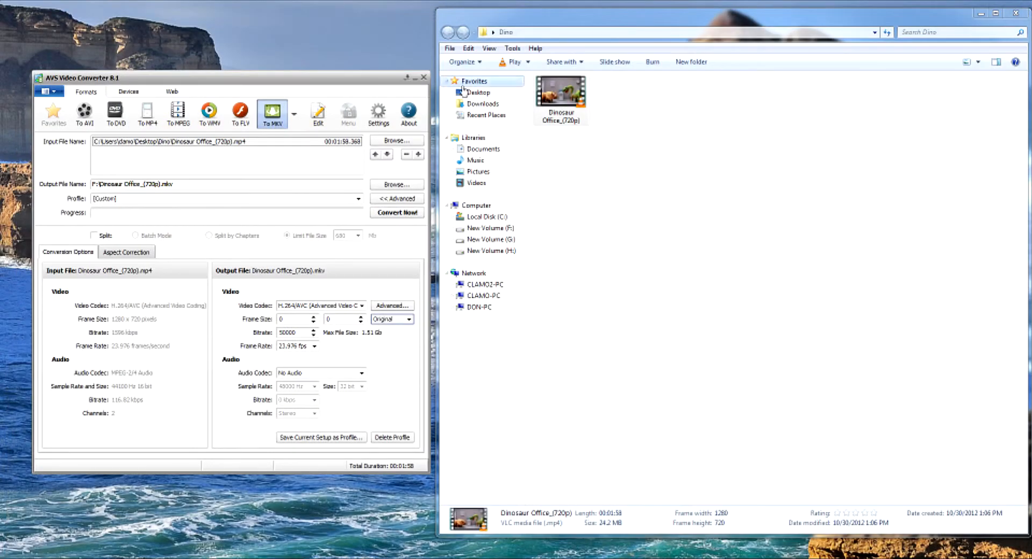
pyautogui.click(424, 78)
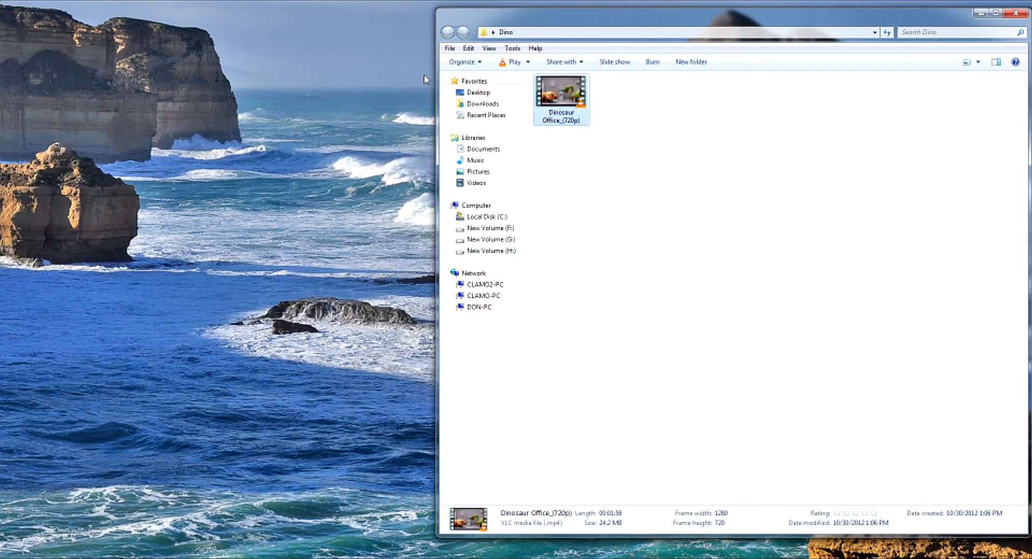
# Switch to TMPGEnc Video Mastering Works 5 and add Dinosaur Office_(720p) from the Dino folder as a clip
pyautogui.hotkey('alt', 'Tab')
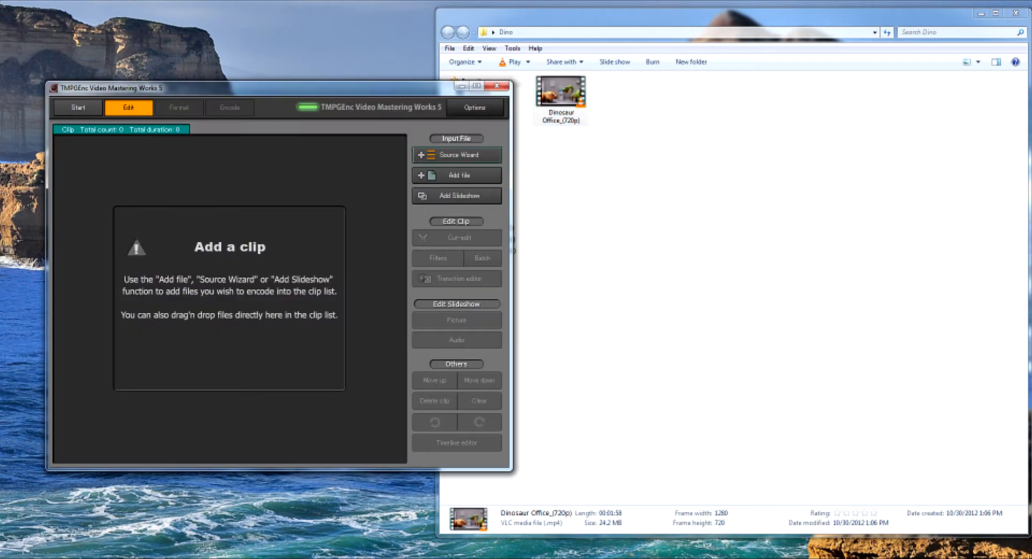
pyautogui.click(457, 174)
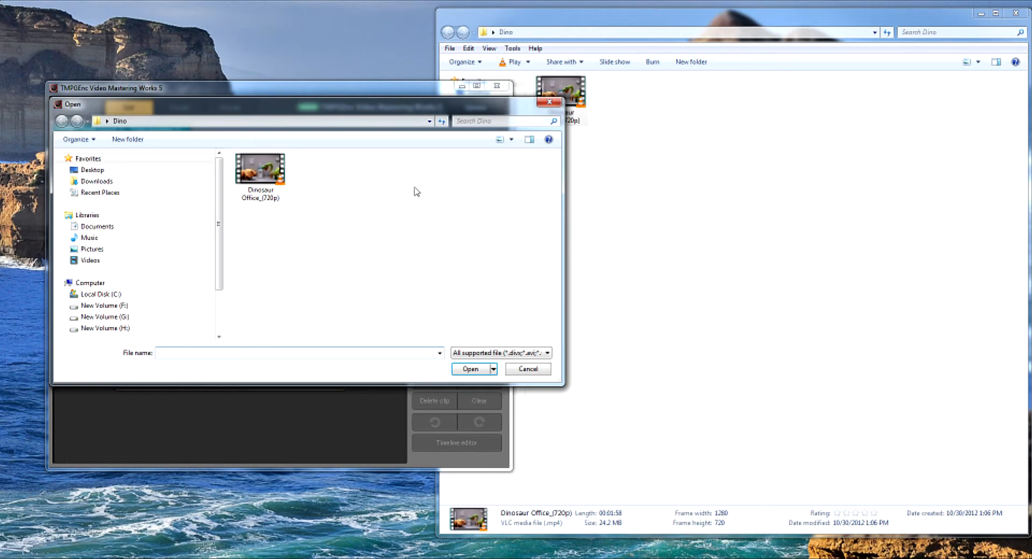
pyautogui.click(270, 173)
pyautogui.click(470, 369)
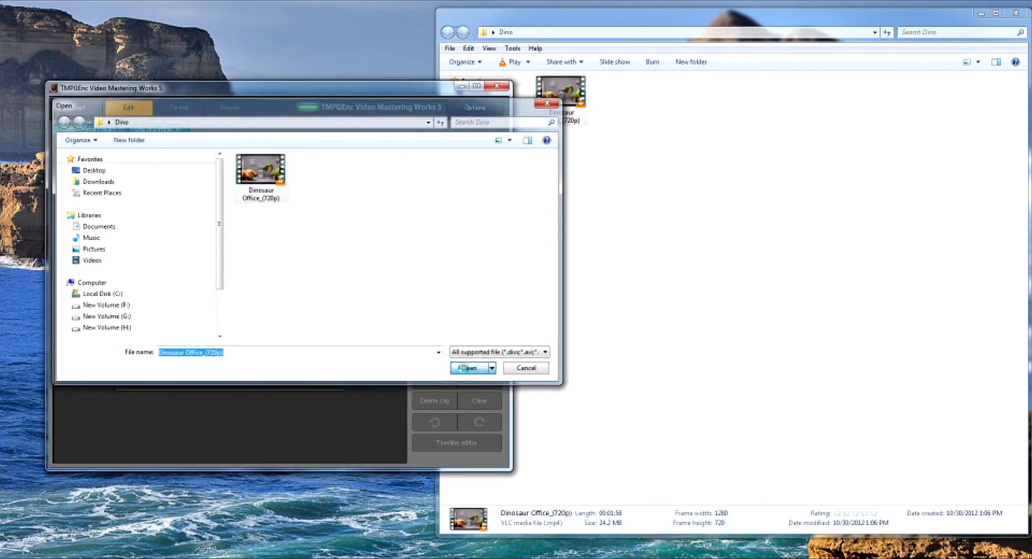
pyautogui.click(945, 548)
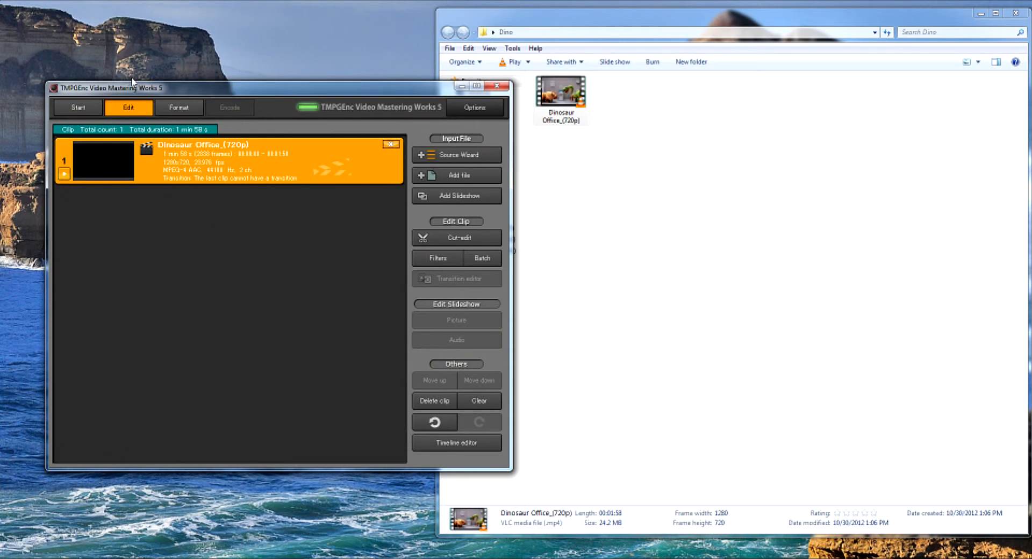
# Set the output to sequential still pictures in JPEG format, keeping Full color (24 bit)
pyautogui.click(179, 110)
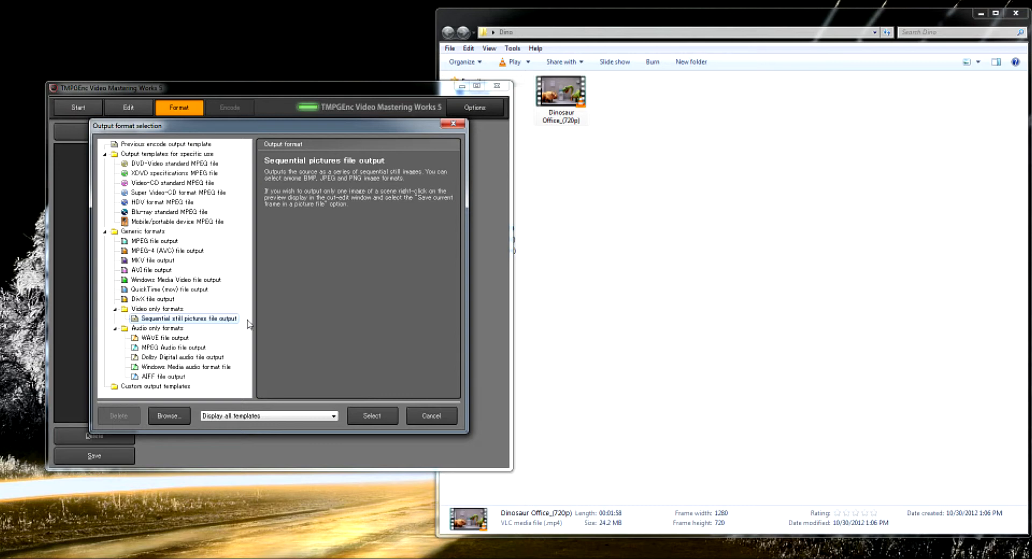
pyautogui.click(376, 418)
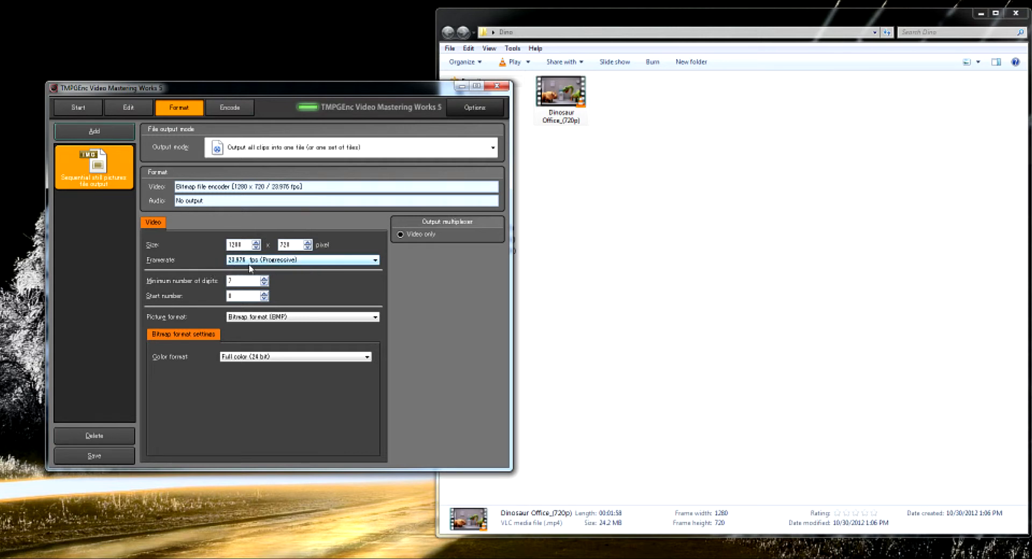
pyautogui.click(269, 319)
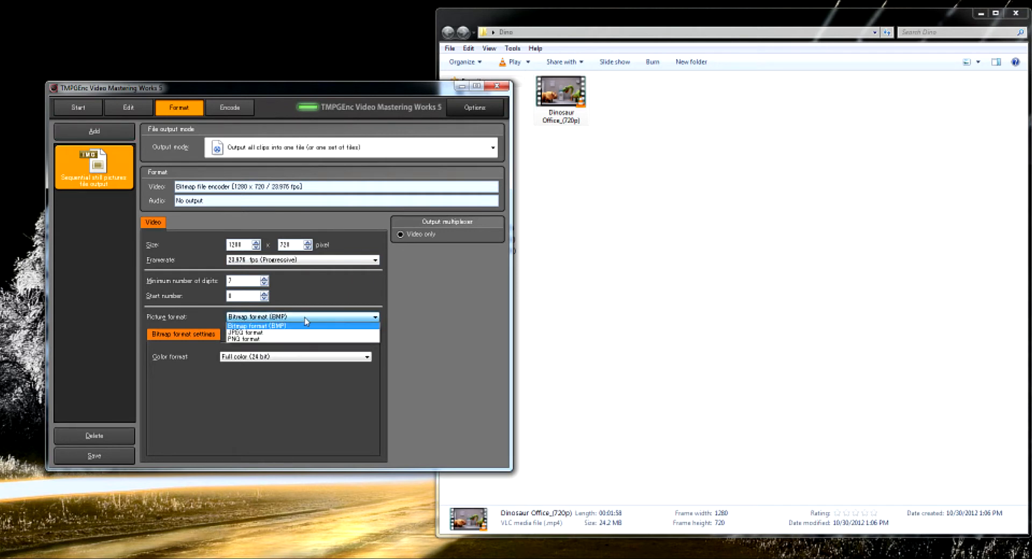
pyautogui.click(271, 332)
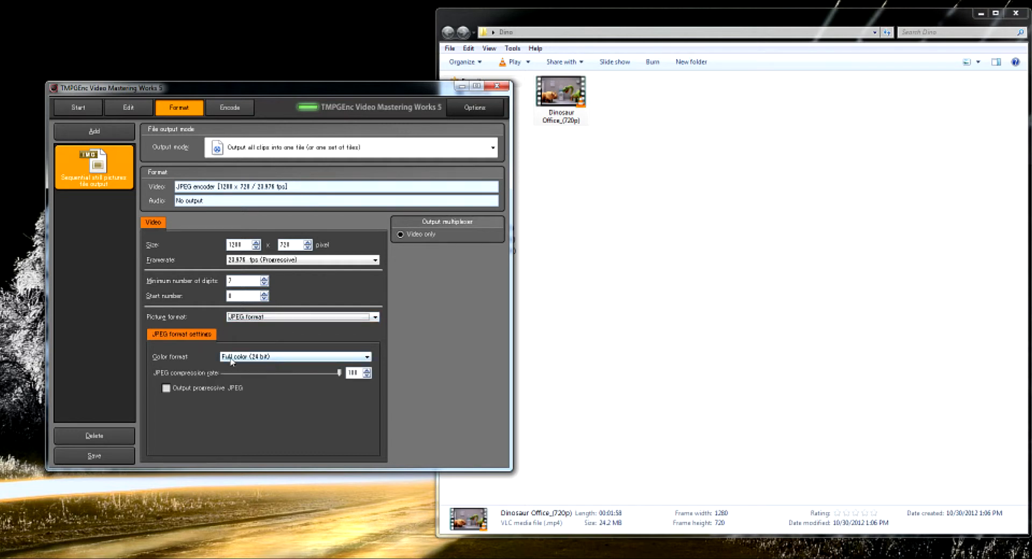
pyautogui.click(281, 359)
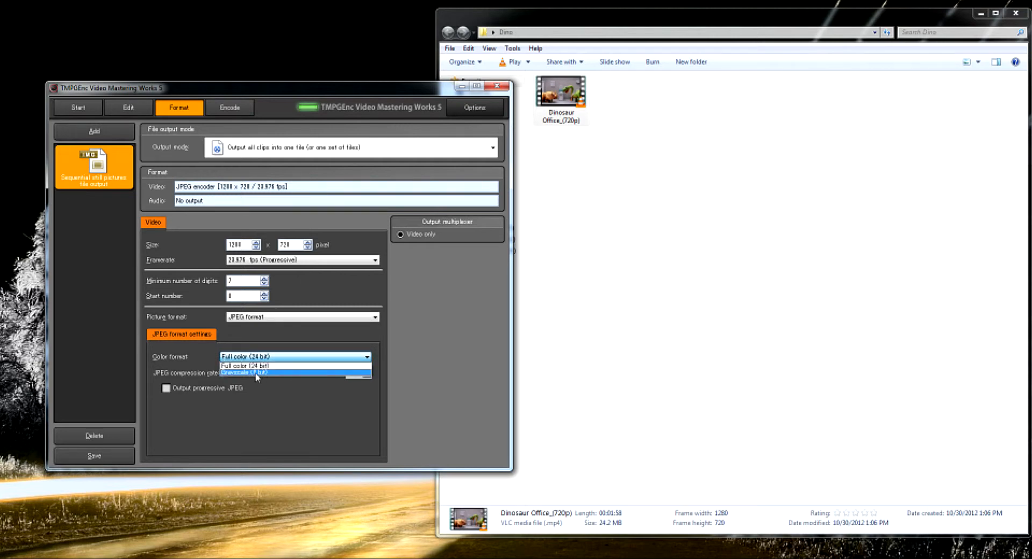
pyautogui.click(288, 339)
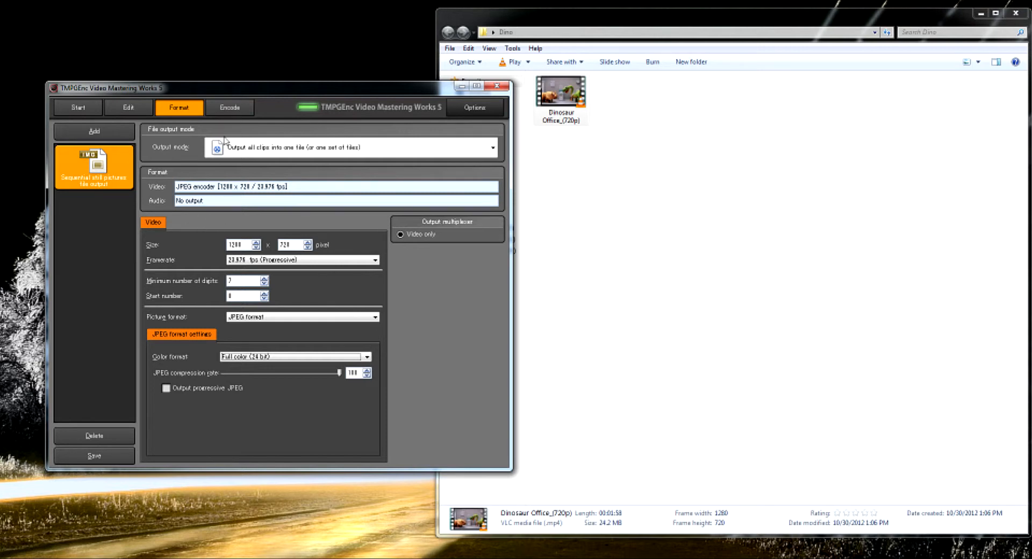
# View the encoding stage for the JPEG sequence and exit TMPGEnc Video Mastering Works 5 without exporting
pyautogui.click(237, 109)
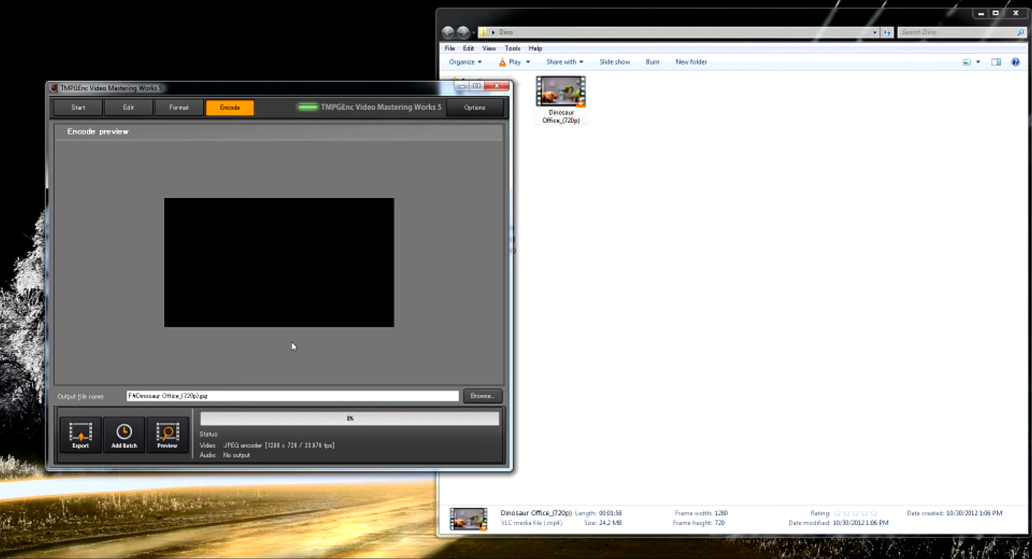
pyautogui.click(496, 88)
pyautogui.click(277, 297)
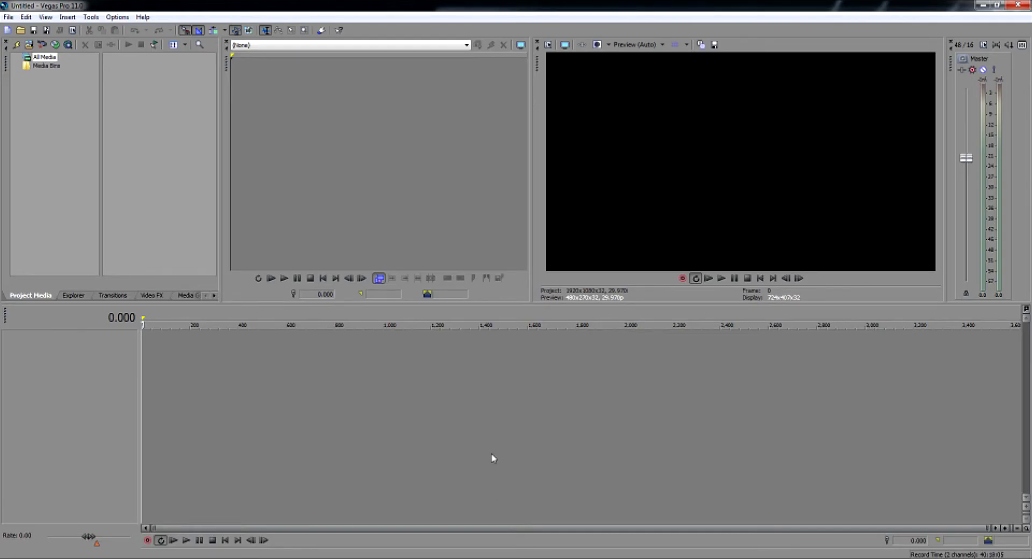
# Place the Dinosaur Office_(720p) video from the Dino folder at the start of the Vegas Pro timeline and minimize the folder window
pyautogui.click(371, 558)
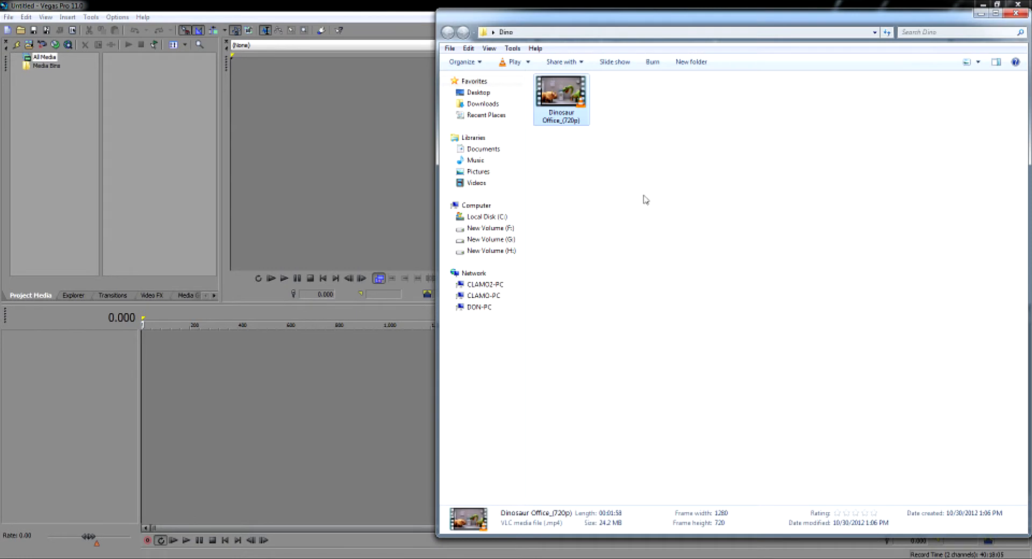
pyautogui.moveTo(563, 94); pyautogui.dragTo(146, 369)
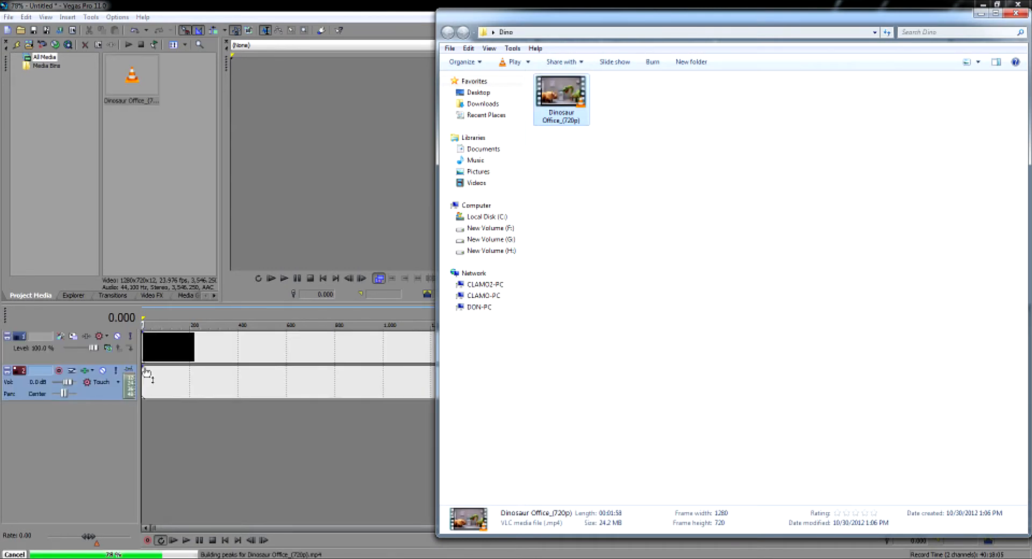
pyautogui.click(980, 14)
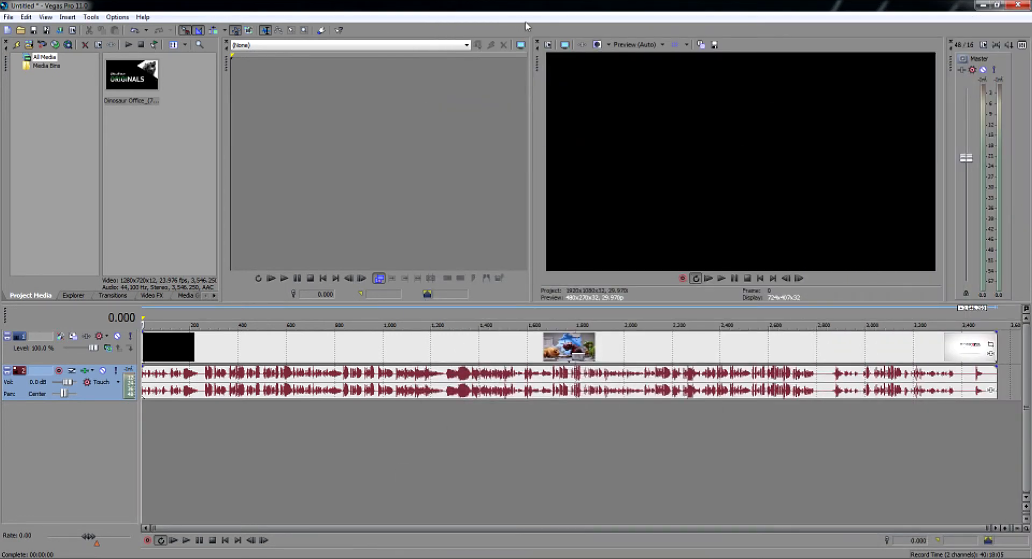
# Apply the HDV 720-24p (1280x720, 23.976 fps) template to the project's video properties
pyautogui.click(548, 46)
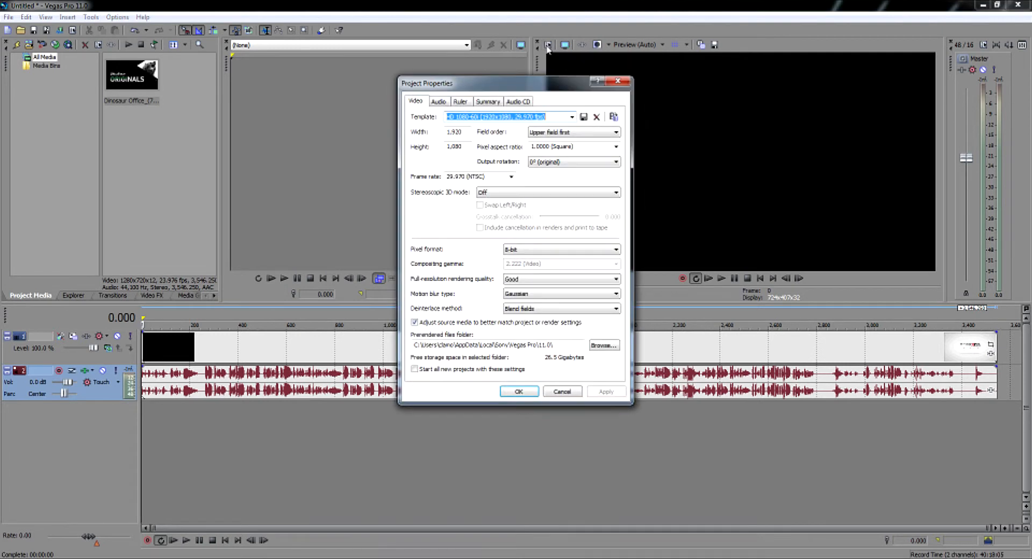
pyautogui.click(572, 118)
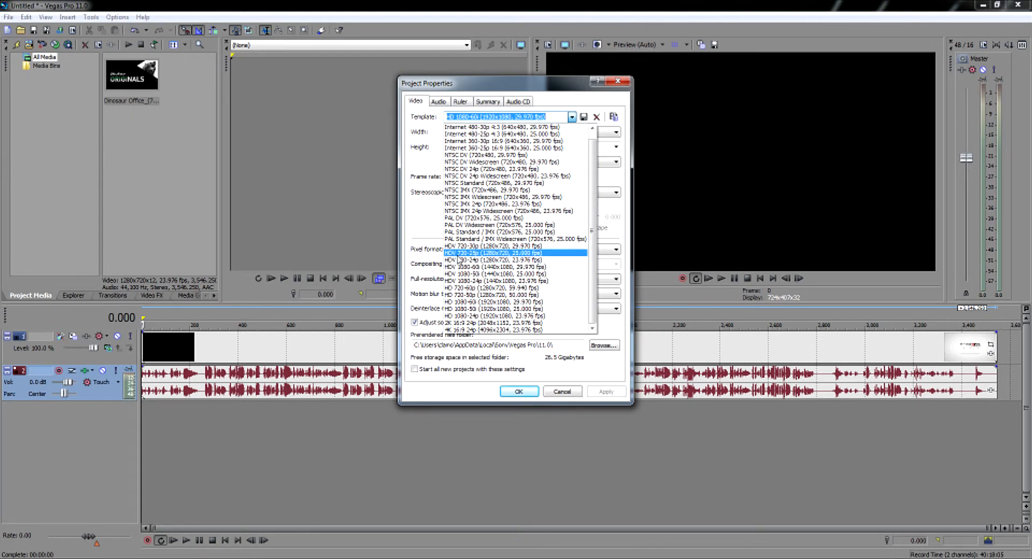
pyautogui.click(467, 261)
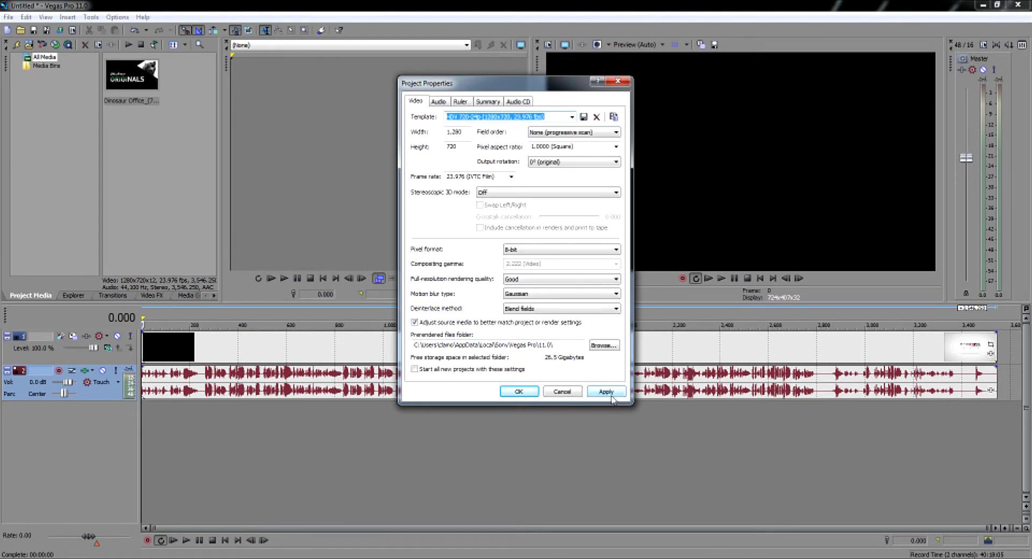
pyautogui.click(519, 391)
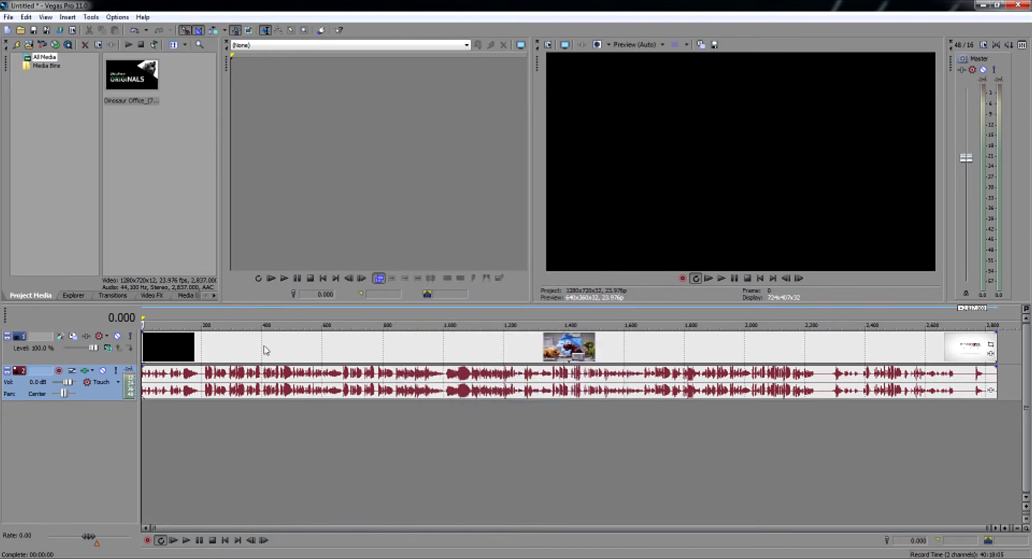
# Set the time format of the timeline's cursor time display to Absolute Frames
pyautogui.rightClick(111, 322)
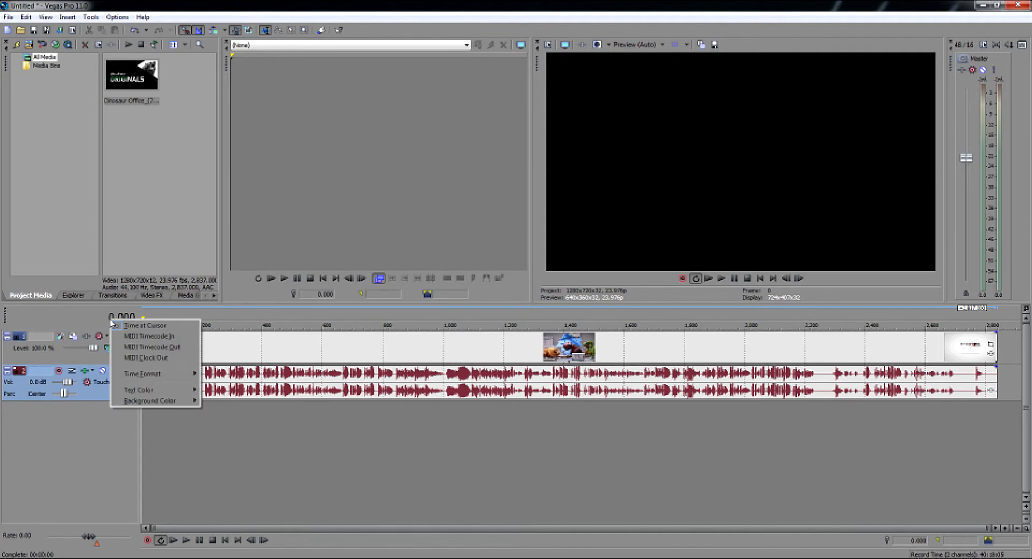
pyautogui.moveTo(140, 373)
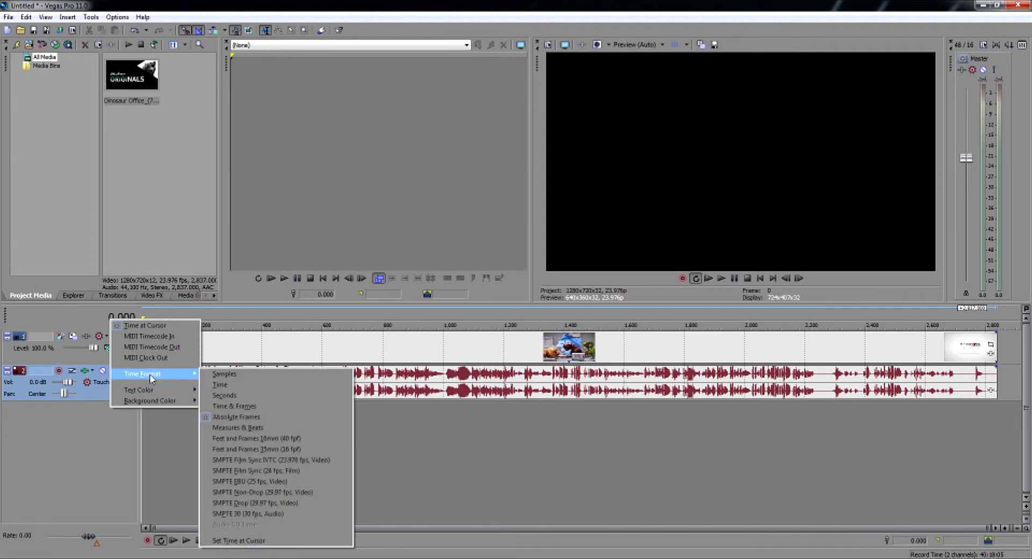
pyautogui.click(241, 418)
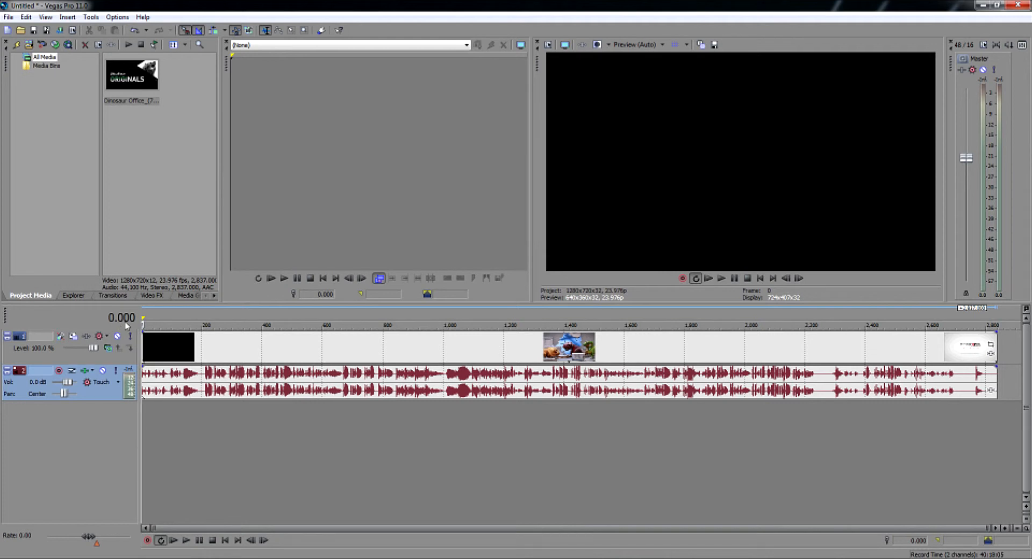
# Scrub the timeline cursor through the video to the end of the clip to check its total frame count
pyautogui.click(304, 352)
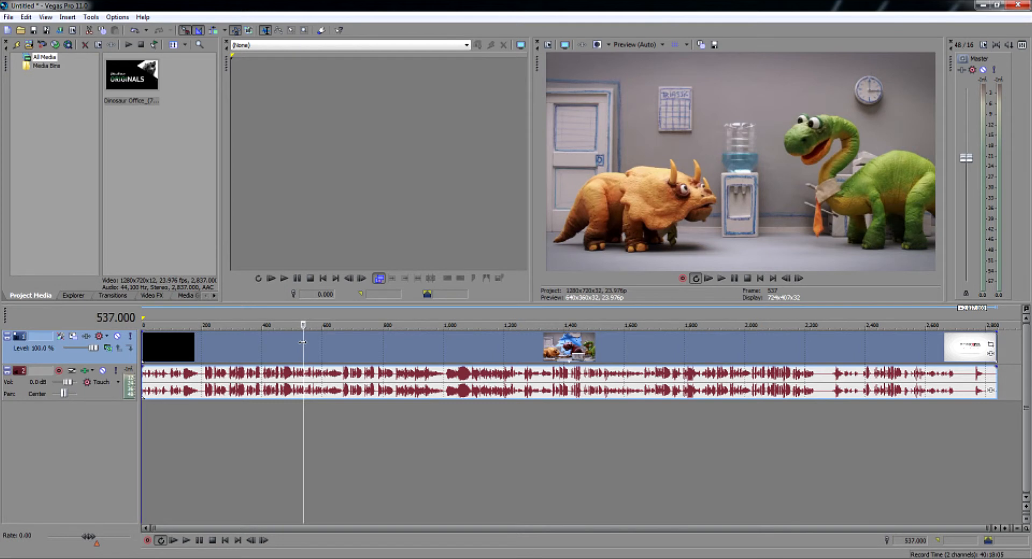
pyautogui.click(340, 346)
pyautogui.moveTo(339, 345); pyautogui.dragTo(1001, 352)
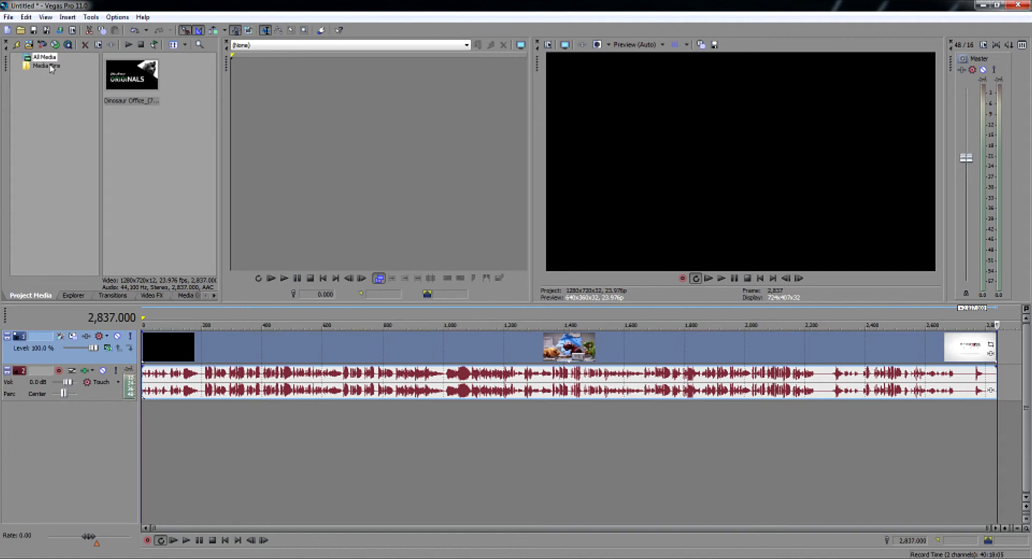
# Render the timeline as a JPEG image sequence named Dino.jpeg in the Dino folder
pyautogui.click(59, 30)
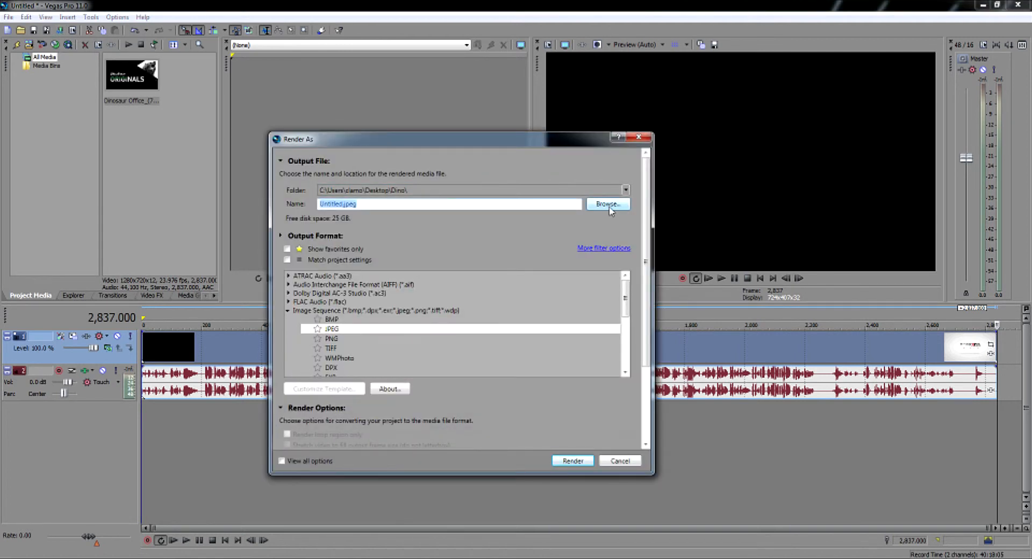
pyautogui.click(341, 205)
pyautogui.press('BackSpace')
pyautogui.press('BackSpace')
pyautogui.press('BackSpace')
pyautogui.press('BackSpace')
pyautogui.press('BackSpace')
pyautogui.press('BackSpace')
pyautogui.press('BackSpace')
pyautogui.press('BackSpace')
pyautogui.write('Dino')
pyautogui.click(336, 332)
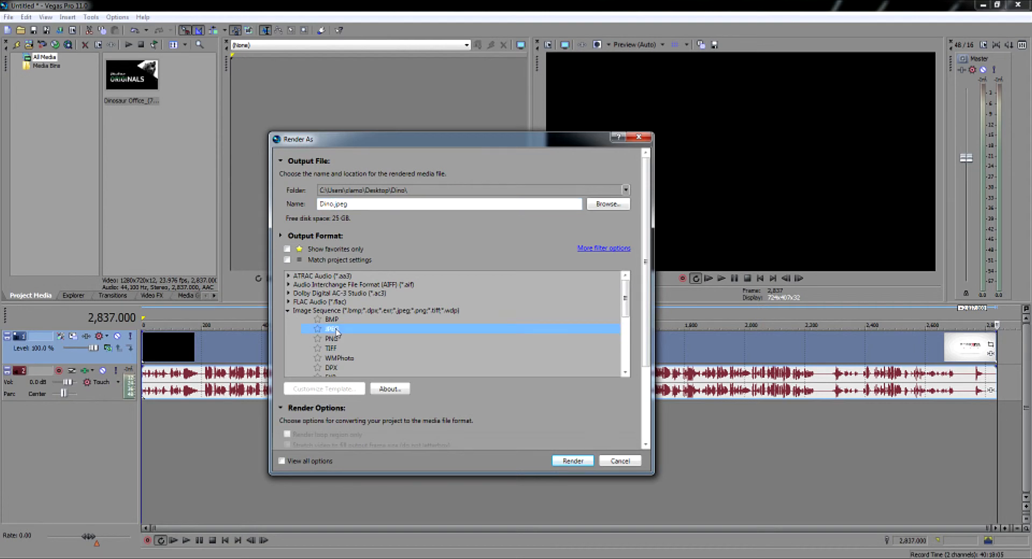
pyautogui.click(572, 461)
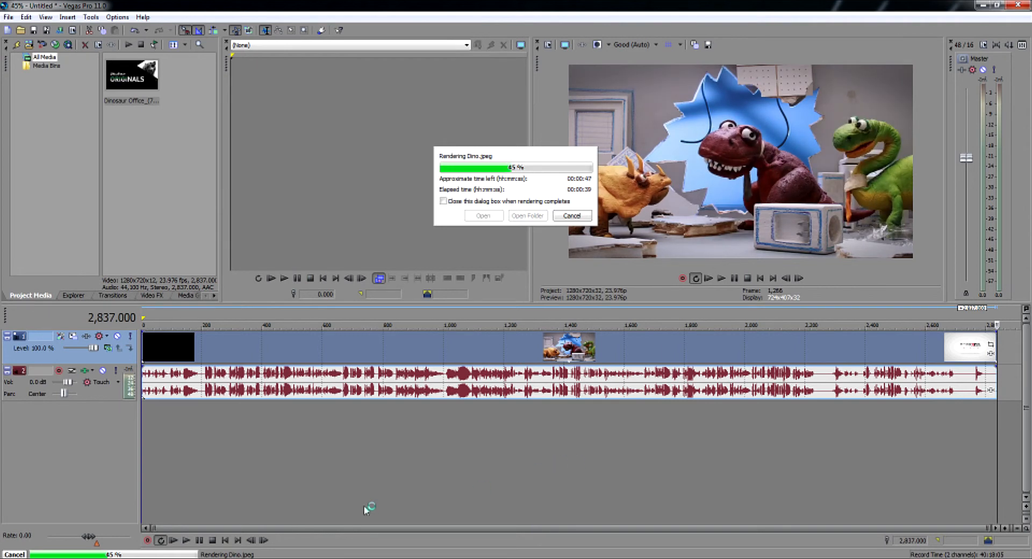
# Check the frames exported so far in the Dino folder while rendering runs, and minimize the folder window
pyautogui.click(359, 558)
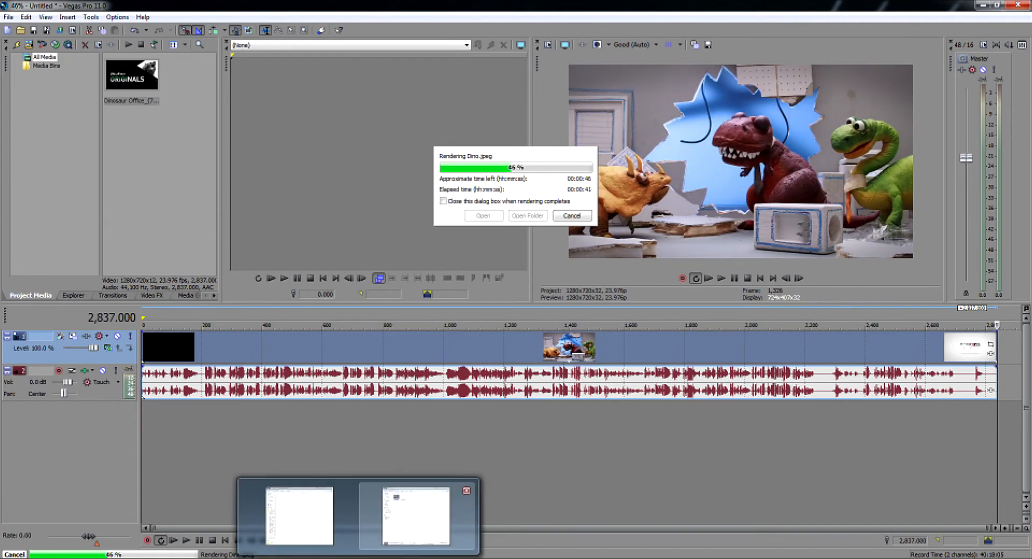
pyautogui.click(415, 515)
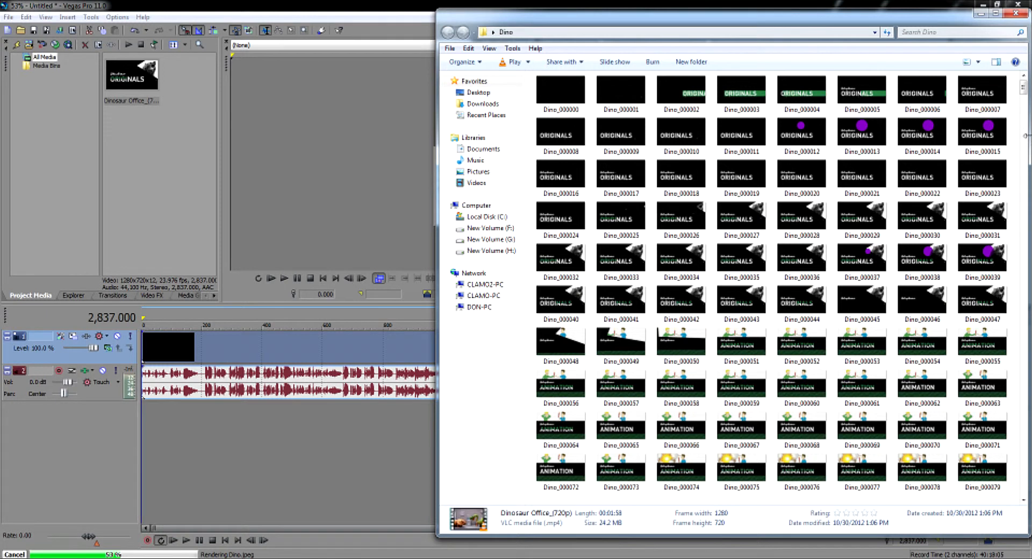
pyautogui.moveTo(1023, 86); pyautogui.dragTo(1024, 491)
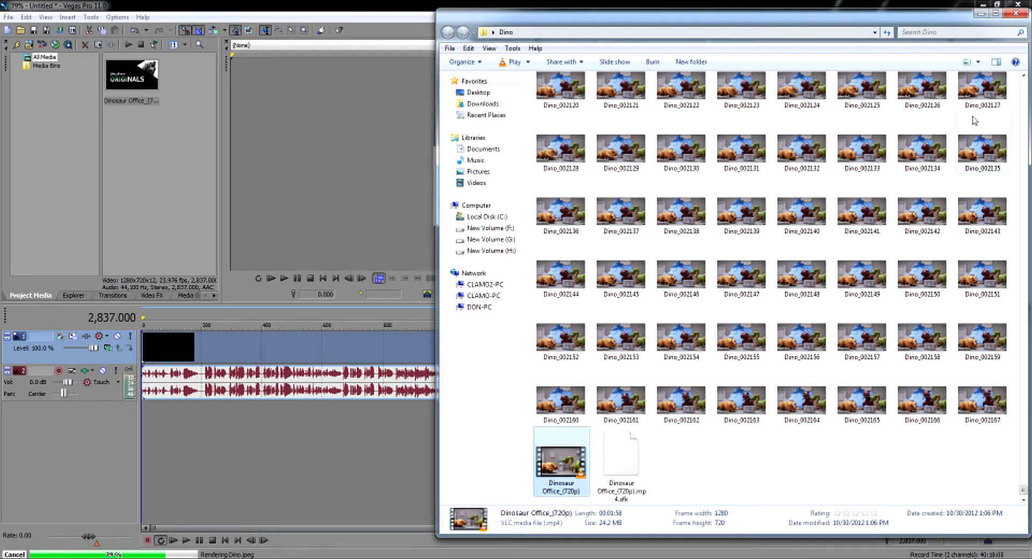
pyautogui.click(980, 13)
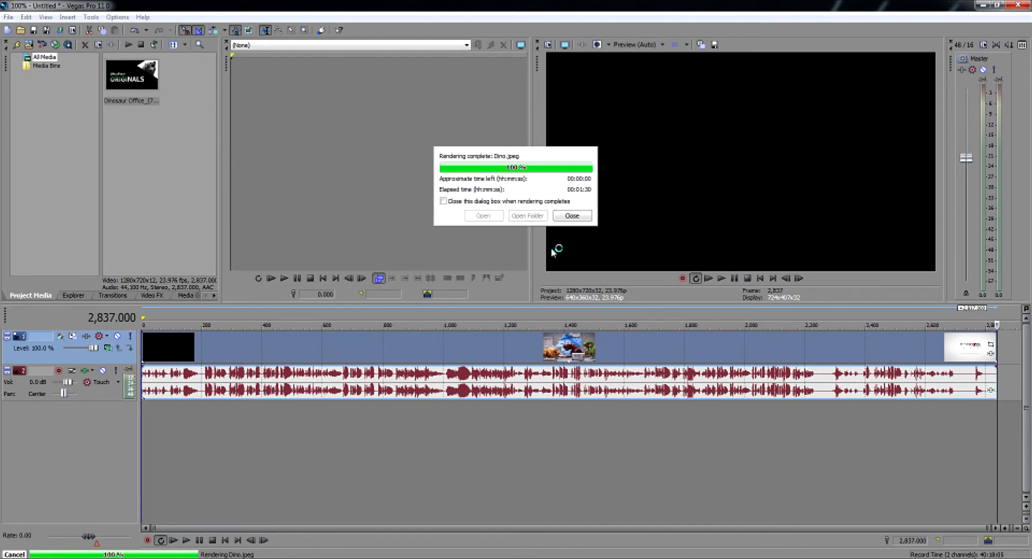
# Close the finished render dialog and review the Dino folder from the last exported frame back to the first
pyautogui.click(564, 220)
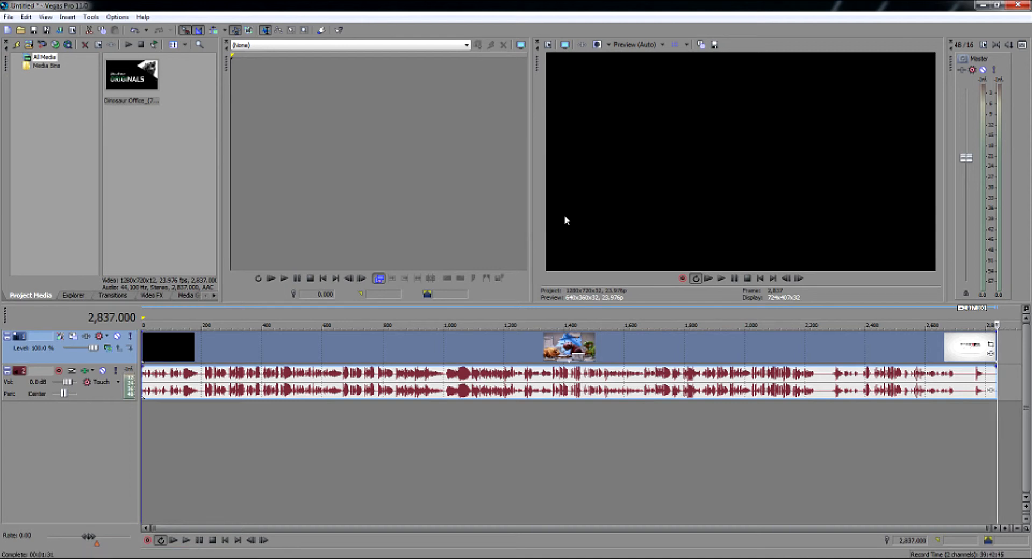
pyautogui.click(460, 558)
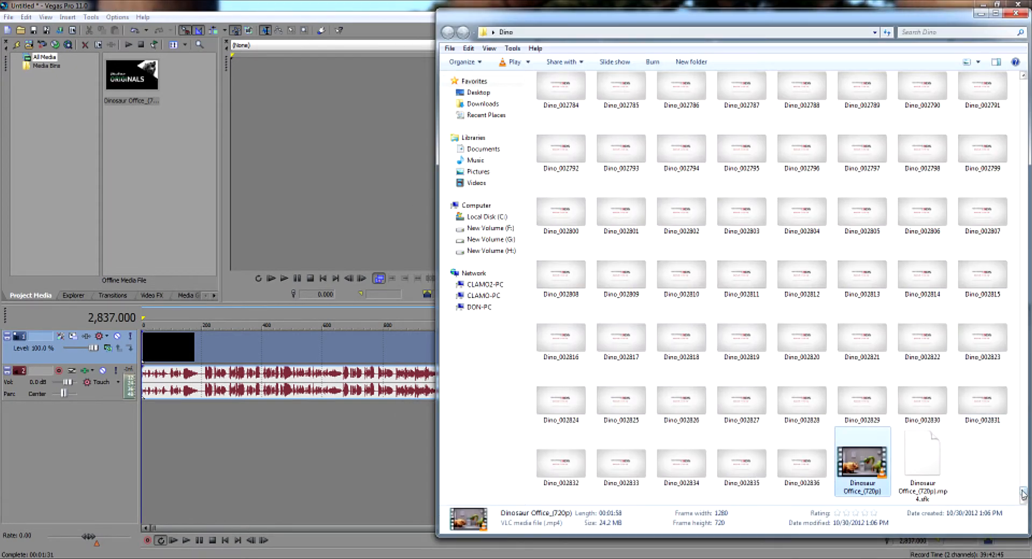
pyautogui.moveTo(1024, 496); pyautogui.dragTo(1022, 78)
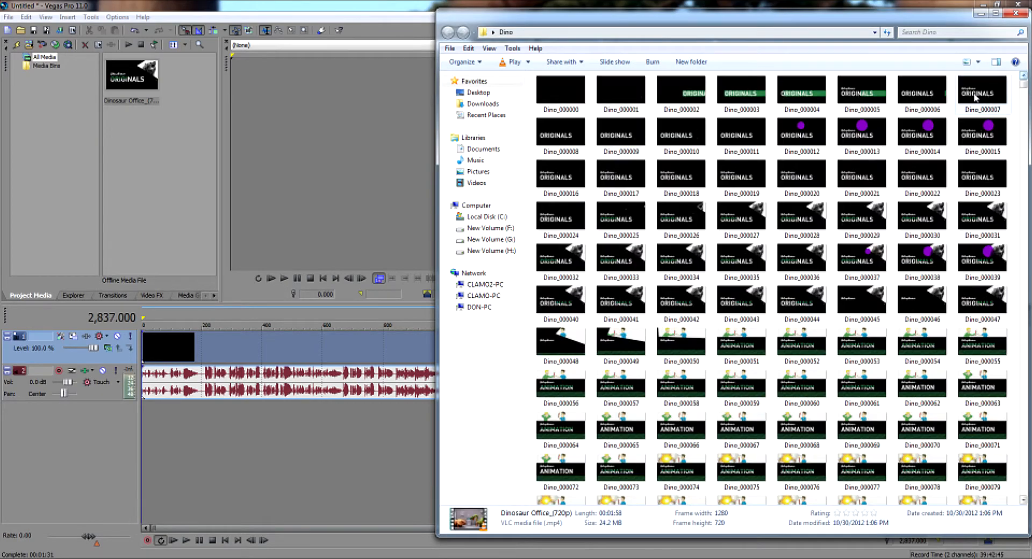
# View the exported frames in sequence from Dino_000000 to Dino_000167, and close the image viewer and minimize the Dino folder
pyautogui.doubleClick(571, 98)
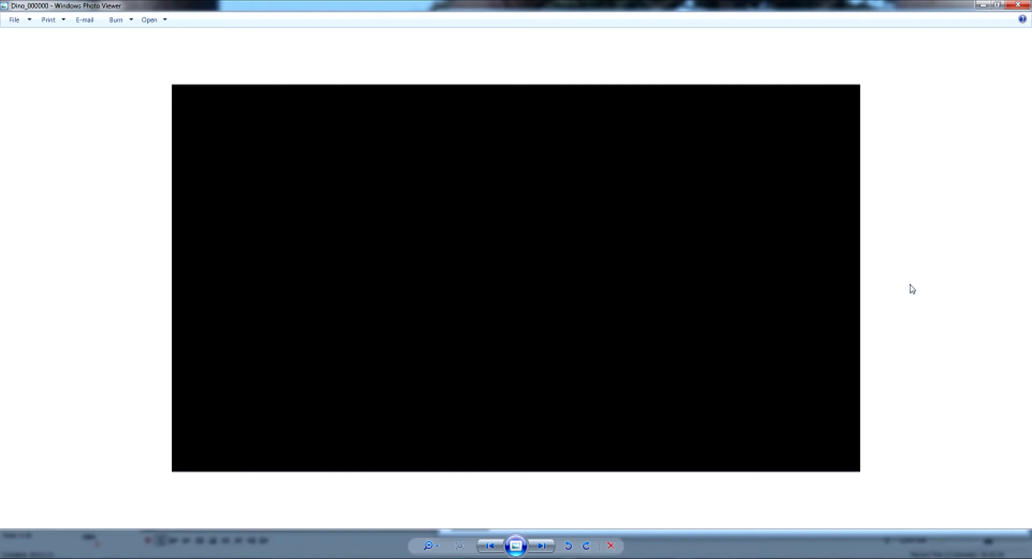
pyautogui.click(542, 546)
pyautogui.click(542, 546)
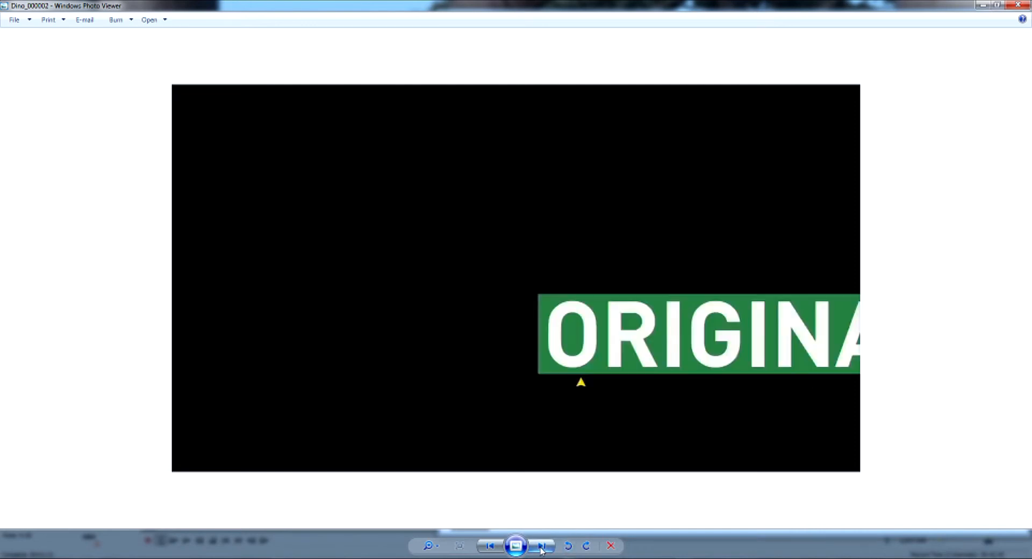
pyautogui.click(542, 546)
pyautogui.click(542, 546)
pyautogui.click(542, 546)
pyautogui.click(542, 546)
pyautogui.click(542, 546)
pyautogui.click(542, 546)
pyautogui.click(542, 546)
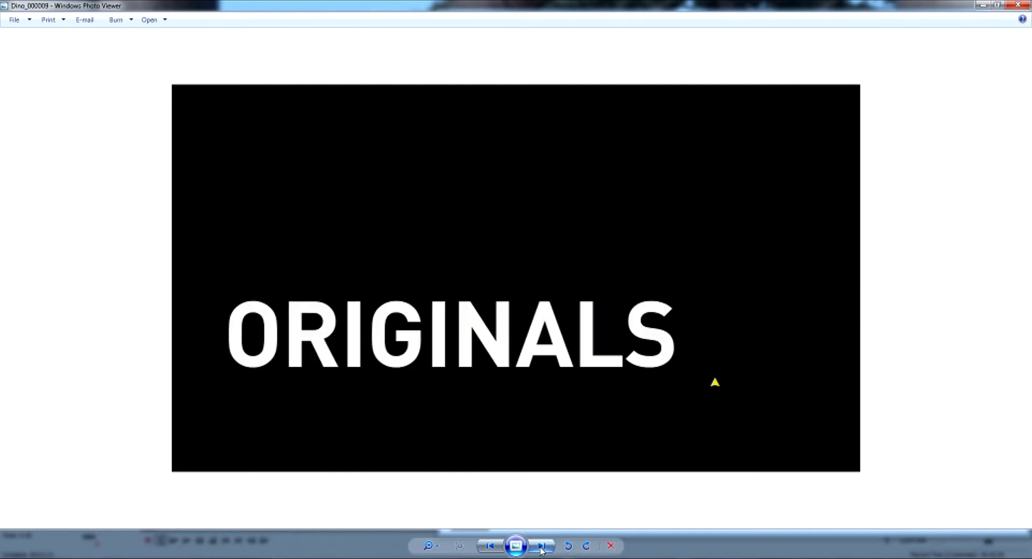
pyautogui.click(542, 546)
pyautogui.click(542, 546)
pyautogui.click(542, 546)
pyautogui.click(542, 546)
pyautogui.click(542, 546)
pyautogui.click(542, 546)
pyautogui.click(542, 547)
pyautogui.click(542, 546)
pyautogui.click(542, 546)
pyautogui.click(542, 546)
pyautogui.click(542, 546)
pyautogui.click(542, 547)
pyautogui.click(542, 546)
pyautogui.click(541, 546)
pyautogui.click(541, 546)
pyautogui.click(541, 546)
pyautogui.click(541, 546)
pyautogui.click(540, 546)
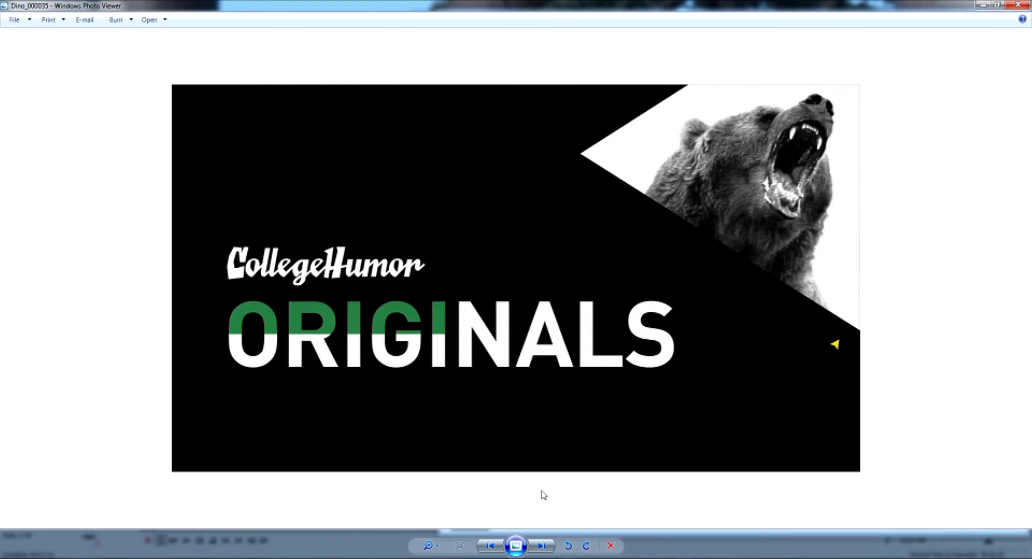
pyautogui.press('Right')
pyautogui.press('Right')
pyautogui.press('Right')
pyautogui.press('Right')
pyautogui.press('Right')
pyautogui.press('Right')
pyautogui.press('Right')
pyautogui.press('Right')
pyautogui.press('Right')
pyautogui.press('Right')
pyautogui.press('Right')
pyautogui.press('Right')
pyautogui.press('Right')
pyautogui.press('Right')
pyautogui.press('Right')
pyautogui.press('Right')
pyautogui.press('Right')
pyautogui.press('Right')
pyautogui.press('Right')
pyautogui.press('Right')
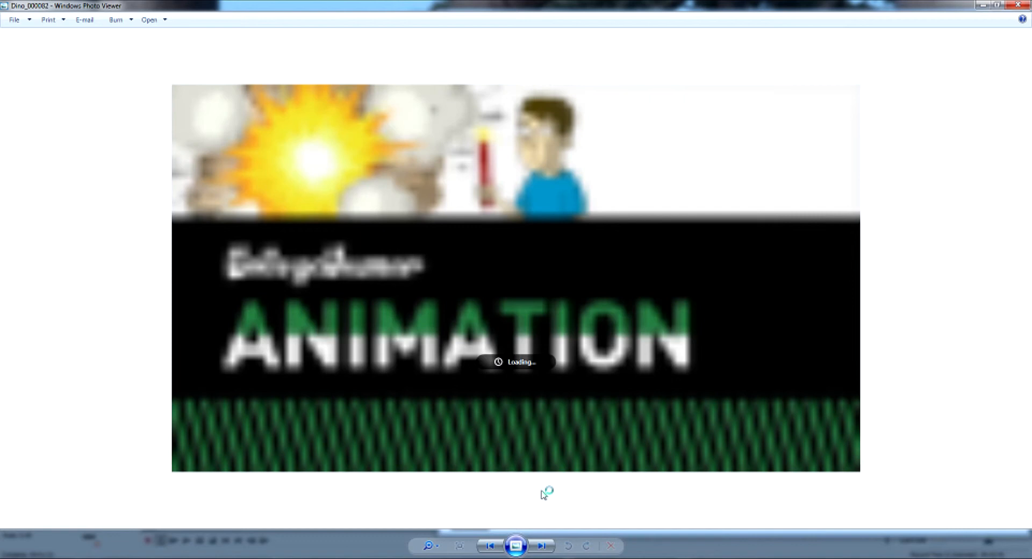
pyautogui.press('Right')
pyautogui.press('Right')
pyautogui.press('Right')
pyautogui.press('Right')
pyautogui.press('Right')
pyautogui.press('Right')
pyautogui.press('Right')
pyautogui.press('Right')
pyautogui.press('Right')
pyautogui.press('Right')
pyautogui.press('Right')
pyautogui.press('Right')
pyautogui.press('Right')
pyautogui.press('Right')
pyautogui.press('Right')
pyautogui.press('Right')
pyautogui.press('Right')
pyautogui.press('Right')
pyautogui.press('Right')
pyautogui.press('Right')
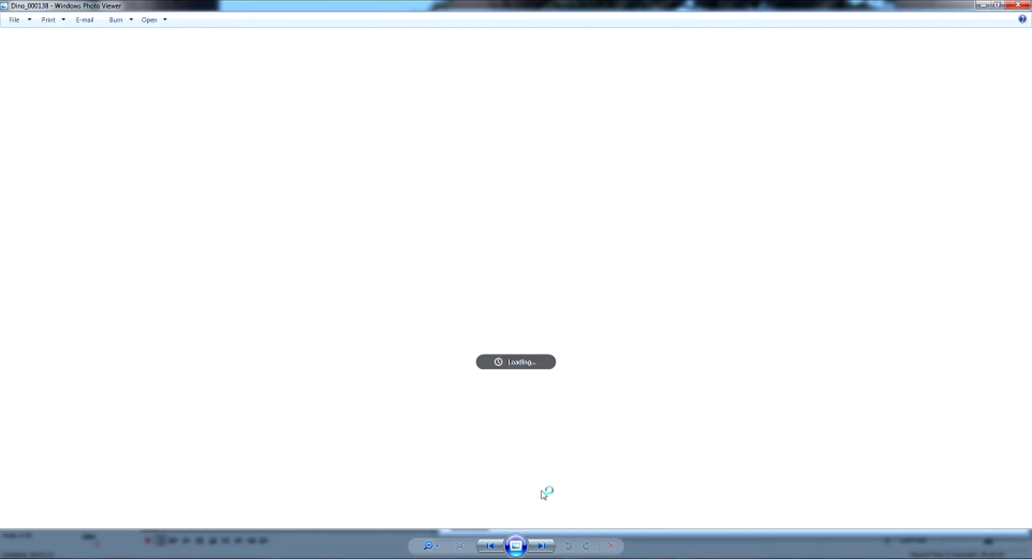
pyautogui.press('Right')
pyautogui.press('Right')
pyautogui.press('Right')
pyautogui.press('Right')
pyautogui.press('Right')
pyautogui.press('Right')
pyautogui.press('Right')
pyautogui.press('Right')
pyautogui.press('Right')
pyautogui.press('Right')
pyautogui.press('Right')
pyautogui.press('Right')
pyautogui.press('Right')
pyautogui.press('Right')
pyautogui.press('Right')
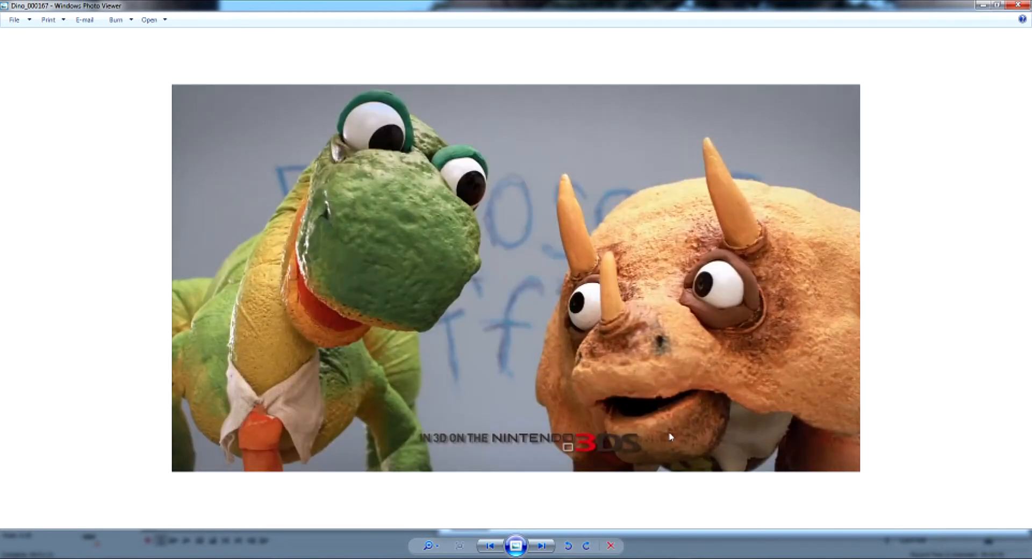
pyautogui.click(1017, 7)
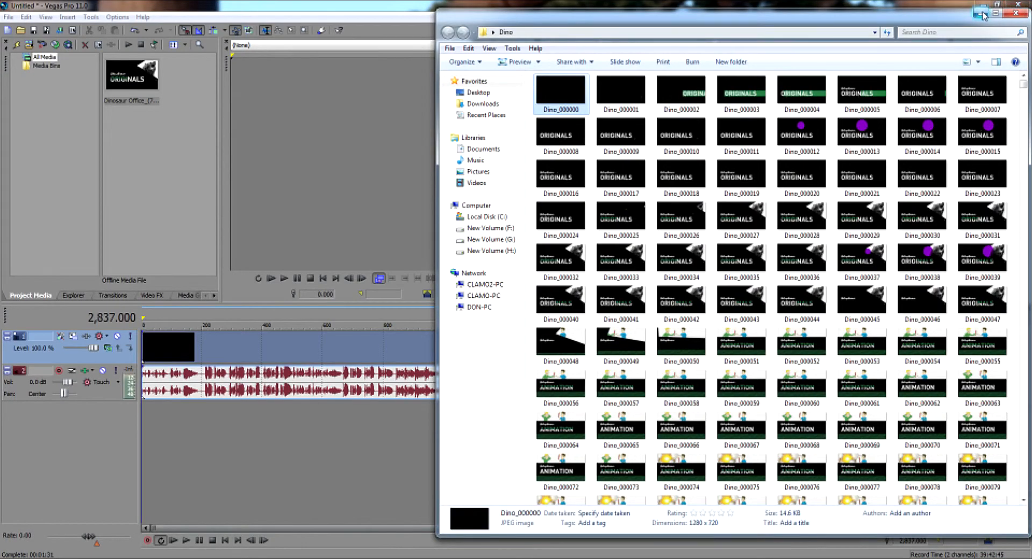
pyautogui.click(980, 13)
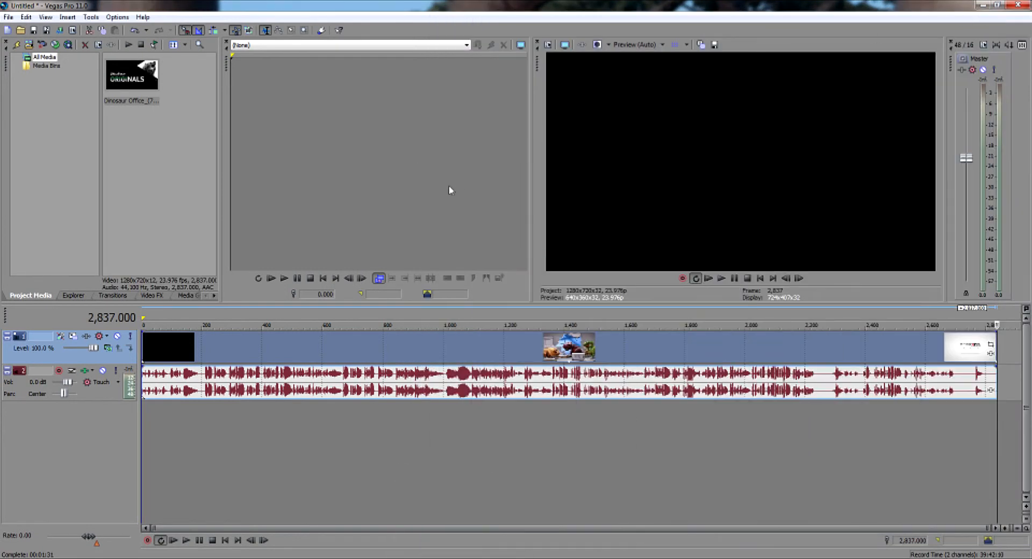